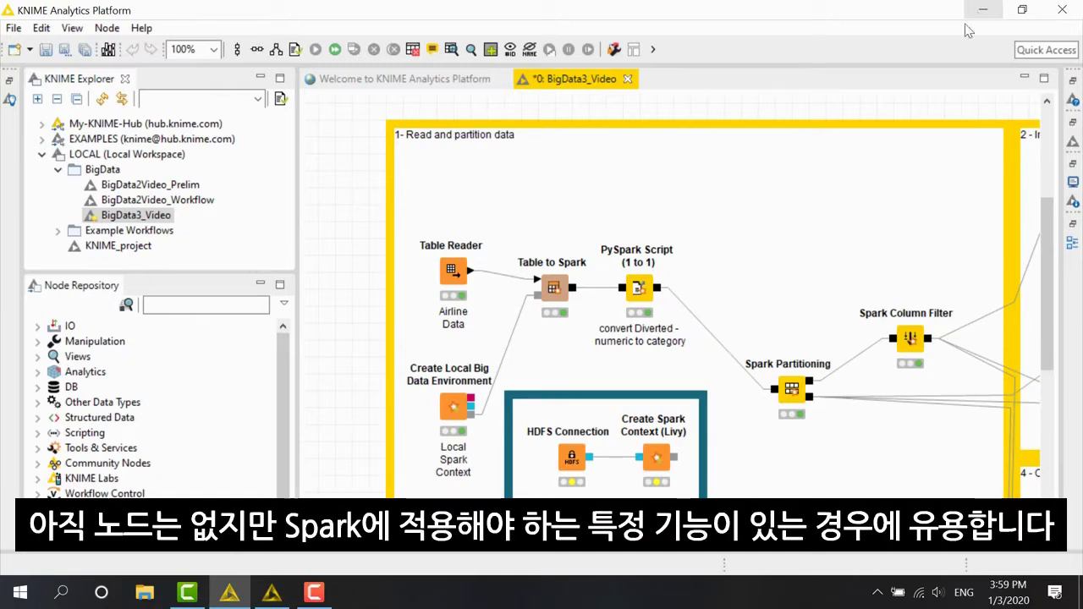
# Review the PySpark Script (1 to 1) node's code, validate it on the cluster, and inspect the resulting table head.
pyautogui.click(642, 290)
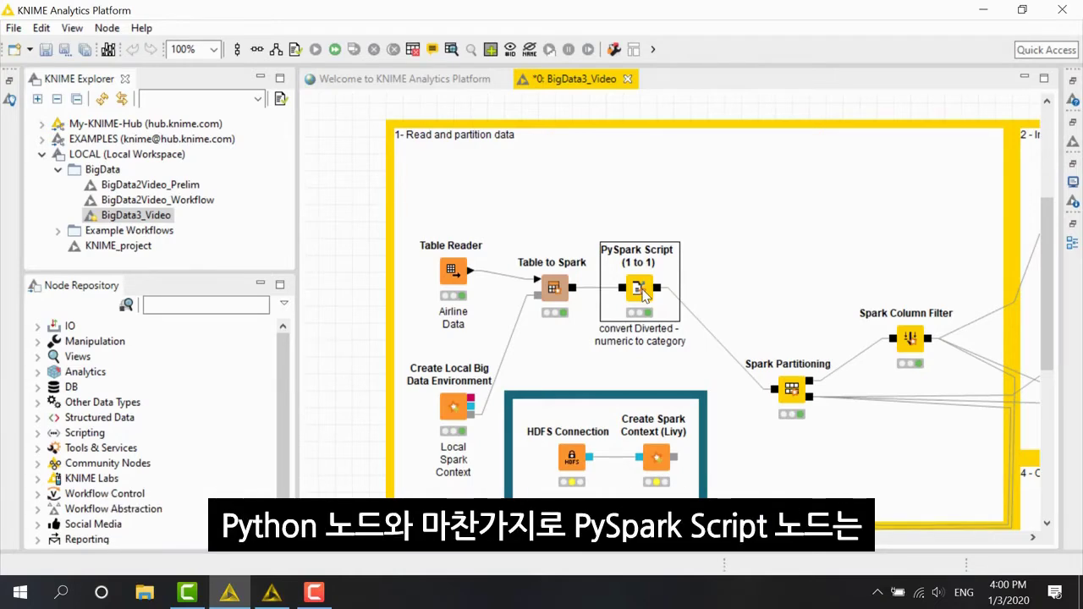
pyautogui.doubleClick(642, 289)
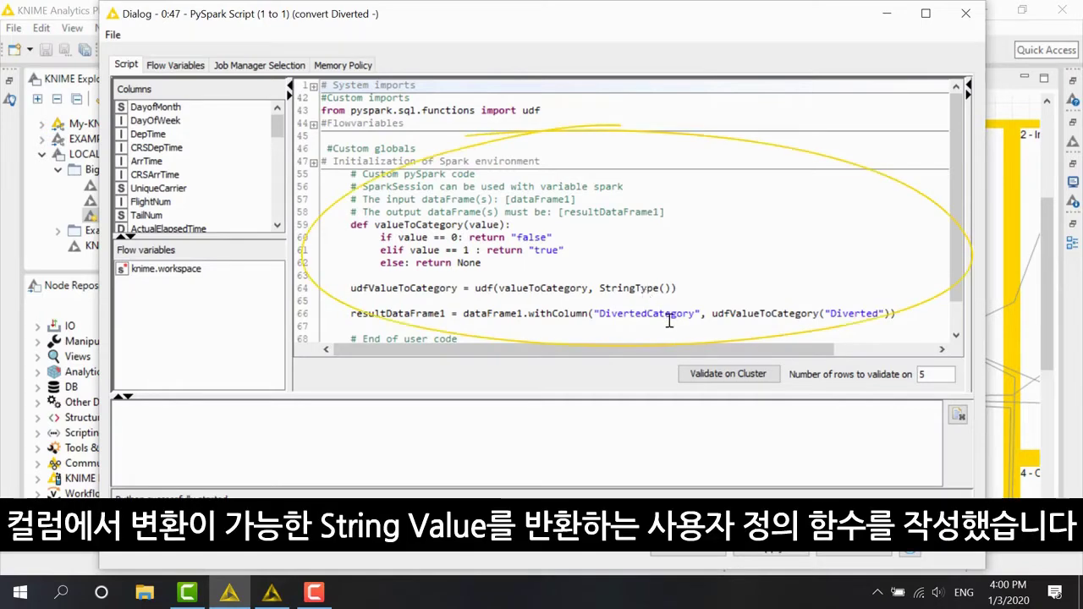
pyautogui.click(726, 377)
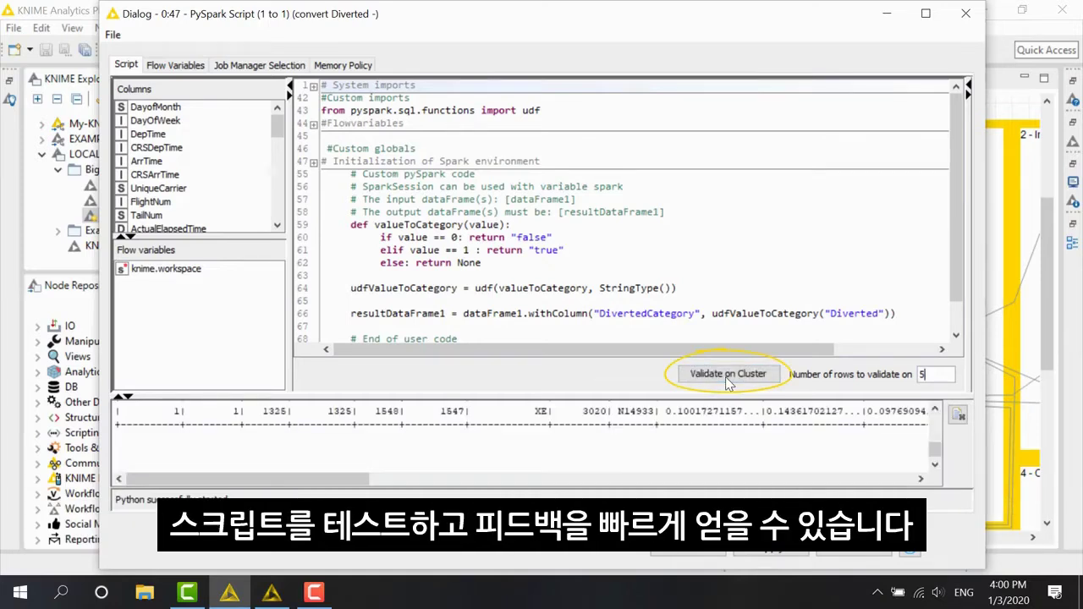
pyautogui.scroll(1, 933, 452)
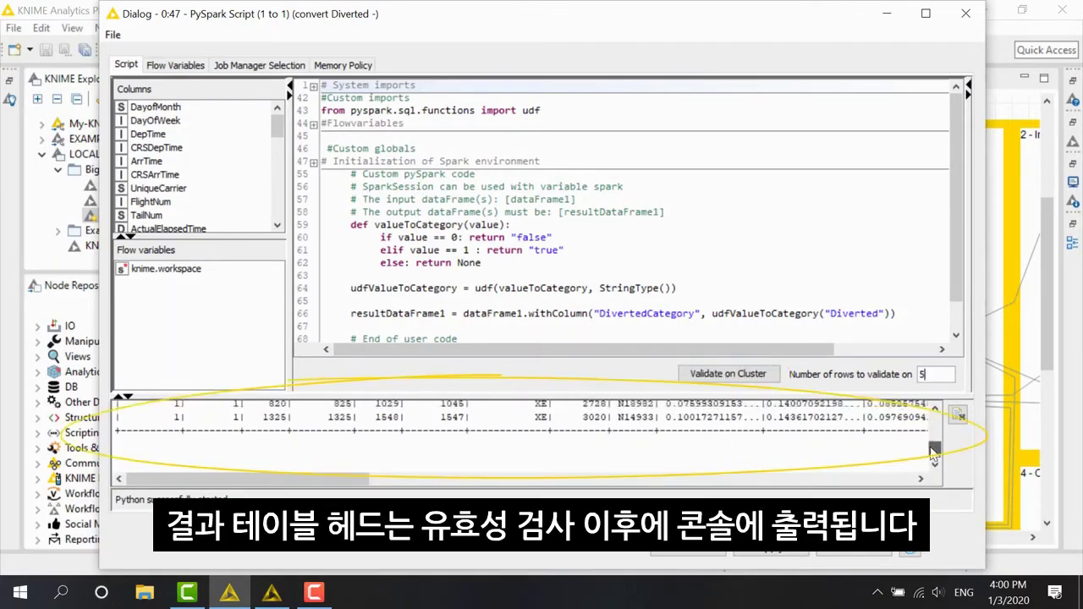
pyautogui.moveTo(934, 453); pyautogui.dragTo(930, 433)
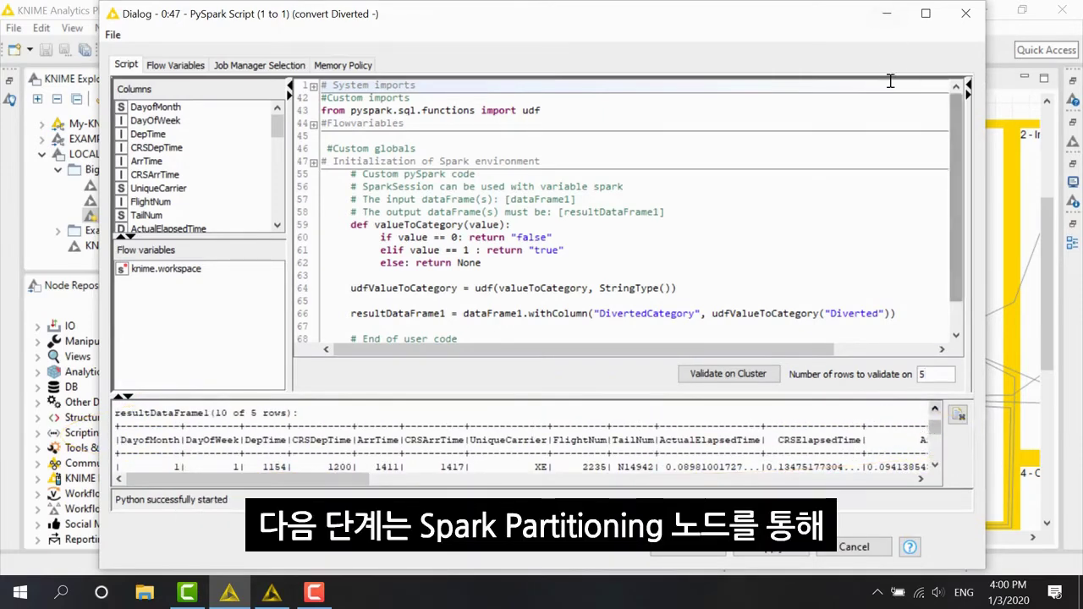
pyautogui.click(963, 15)
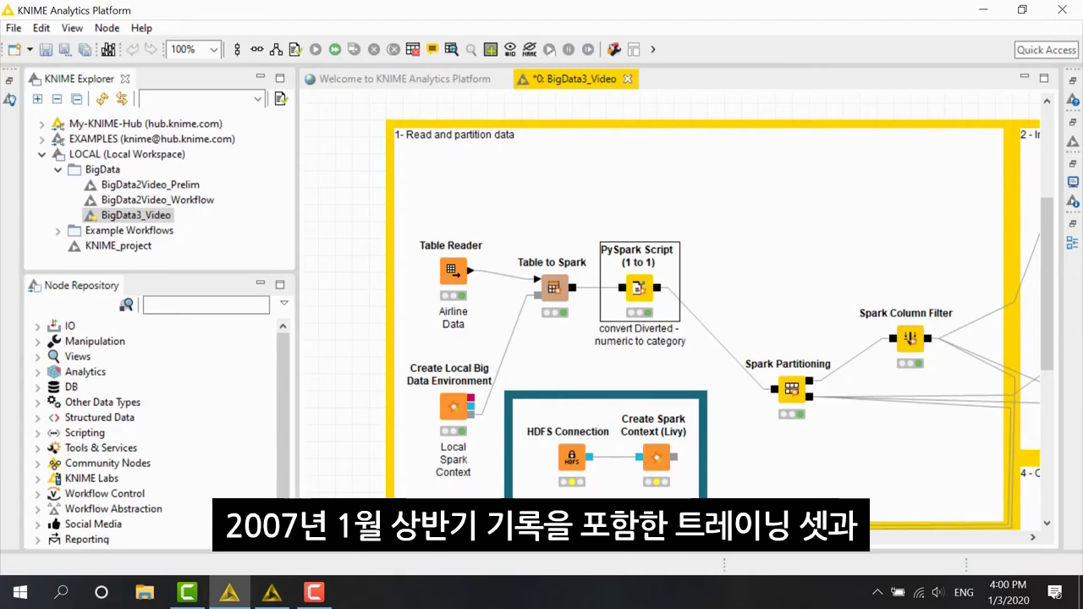
# Review the Spark Partitioning node's sampling method and the Spark Column Filter node's excluded and included columns.
pyautogui.doubleClick(792, 396)
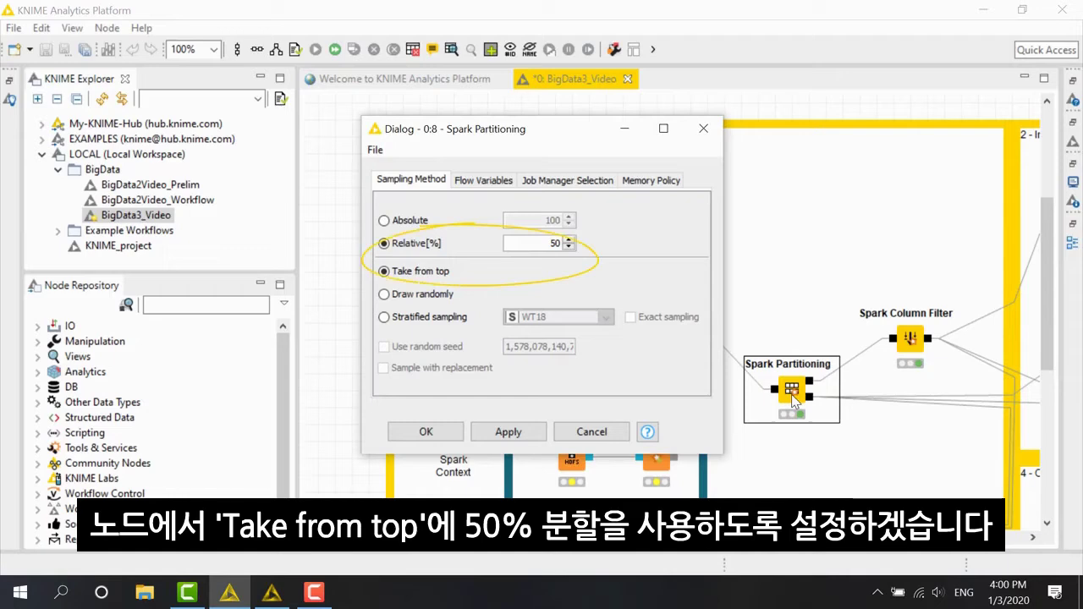
pyautogui.click(703, 130)
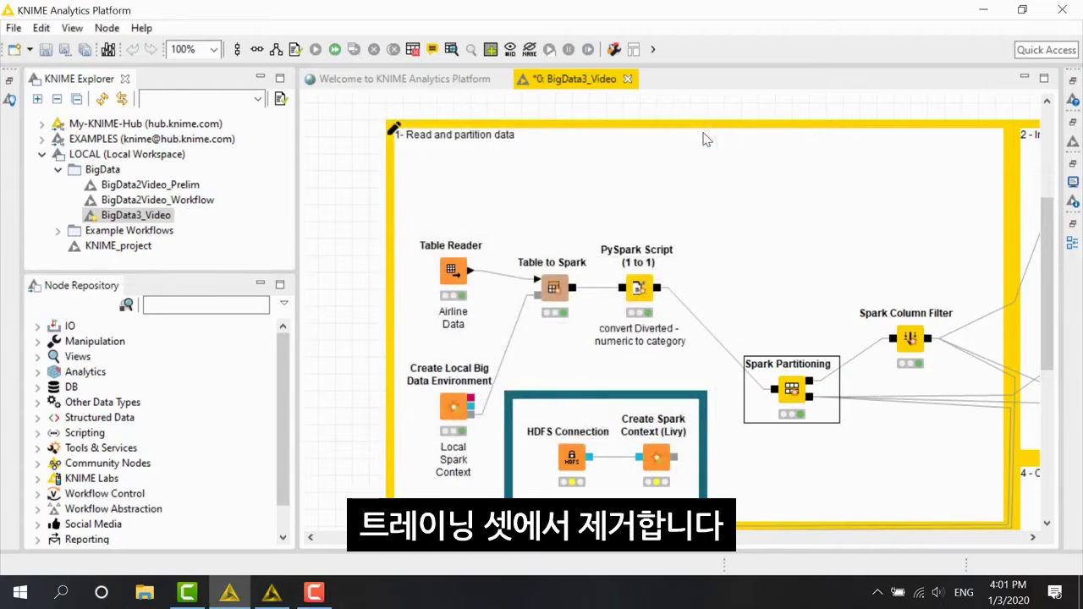
pyautogui.doubleClick(908, 338)
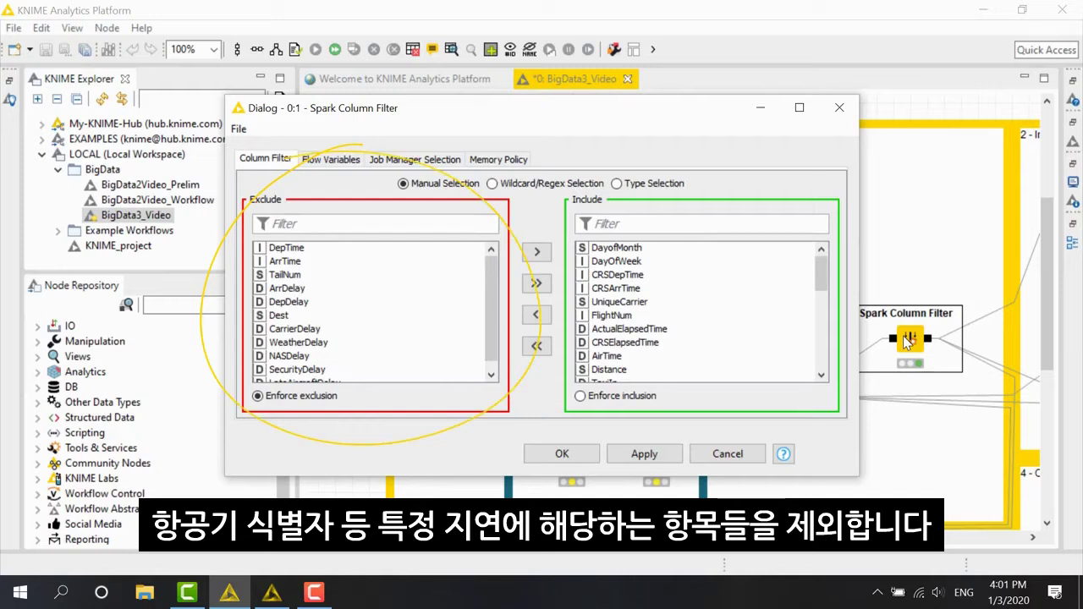
pyautogui.click(839, 107)
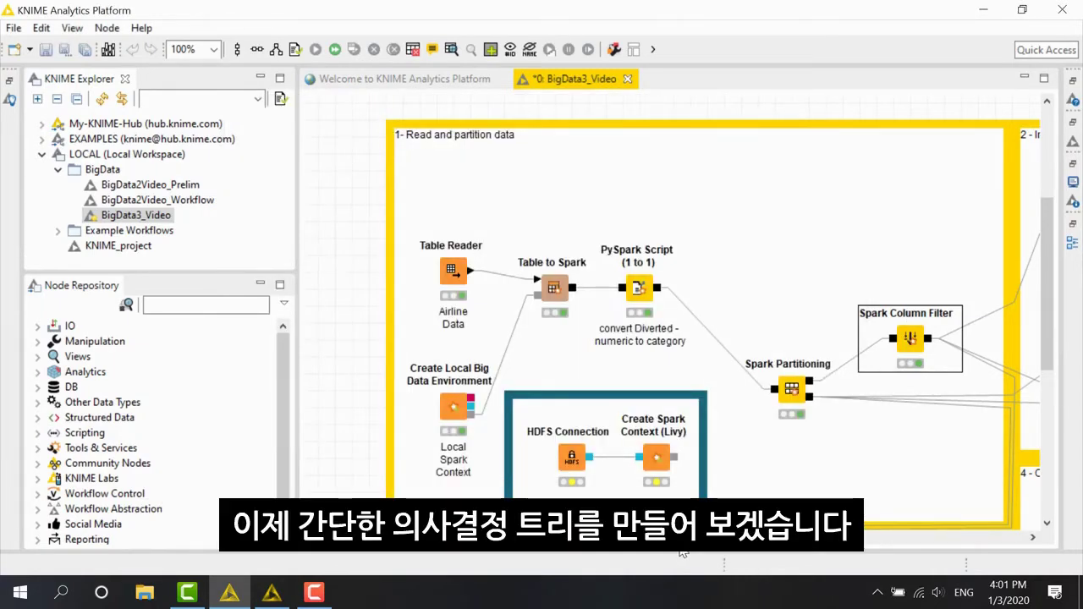
# Review the settings of the Spark Decision Tree Learner and Spark Predictor (Classification) nodes in the Initial Decision Tree section.
pyautogui.moveTo(682, 551); pyautogui.dragTo(856, 530)
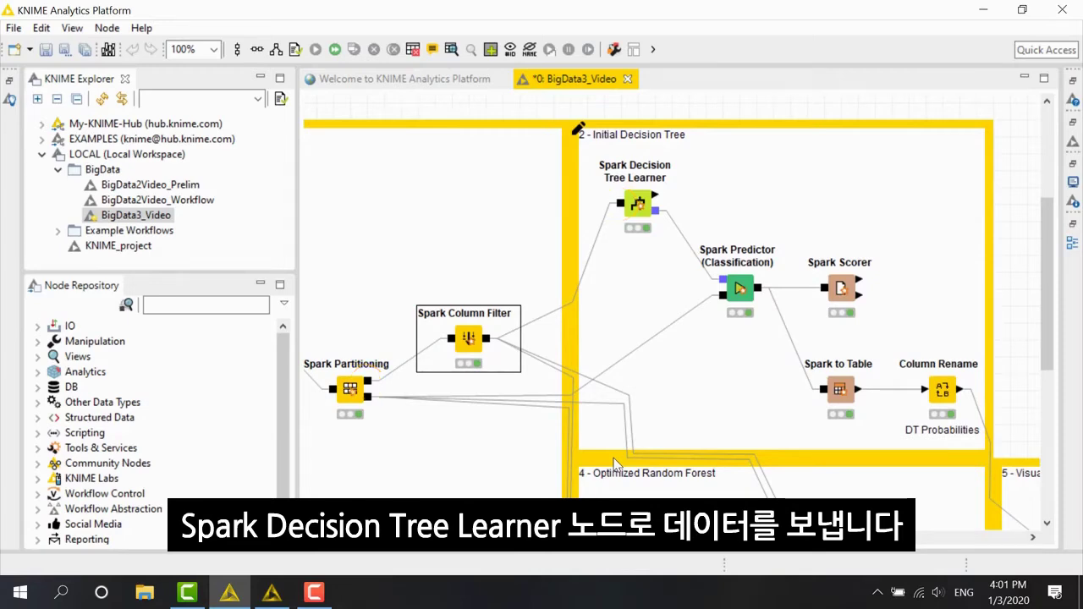
pyautogui.doubleClick(643, 222)
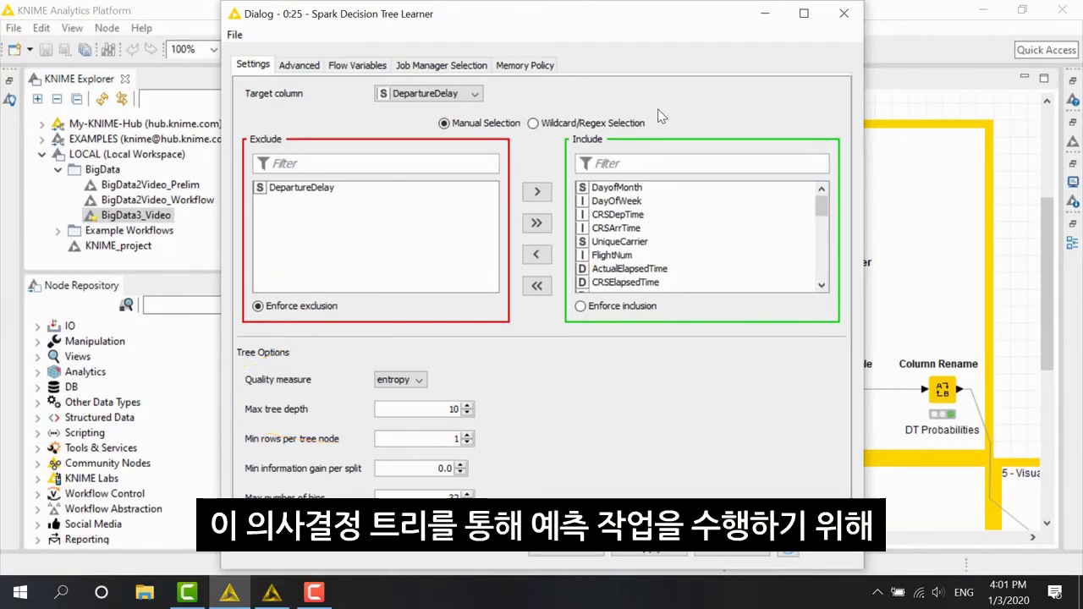
pyautogui.click(837, 14)
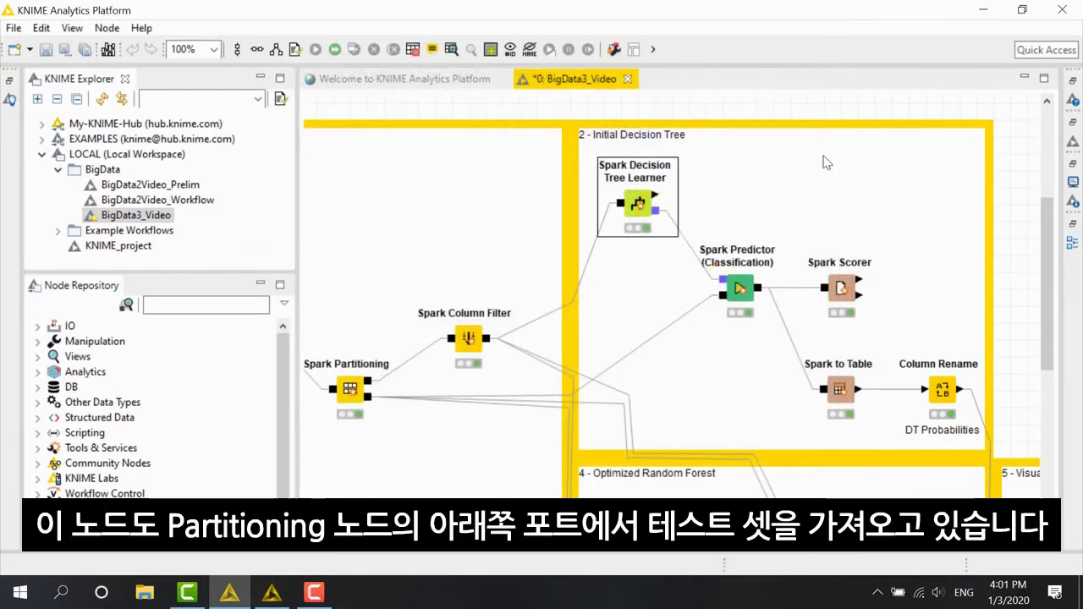
pyautogui.doubleClick(751, 297)
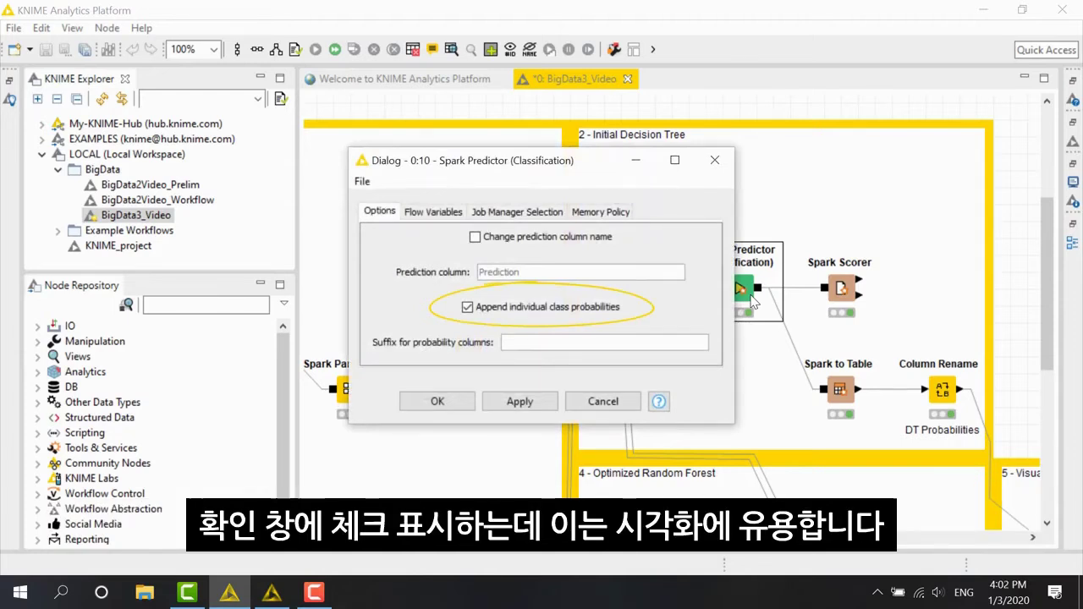
pyautogui.click(714, 163)
pyautogui.click(808, 200)
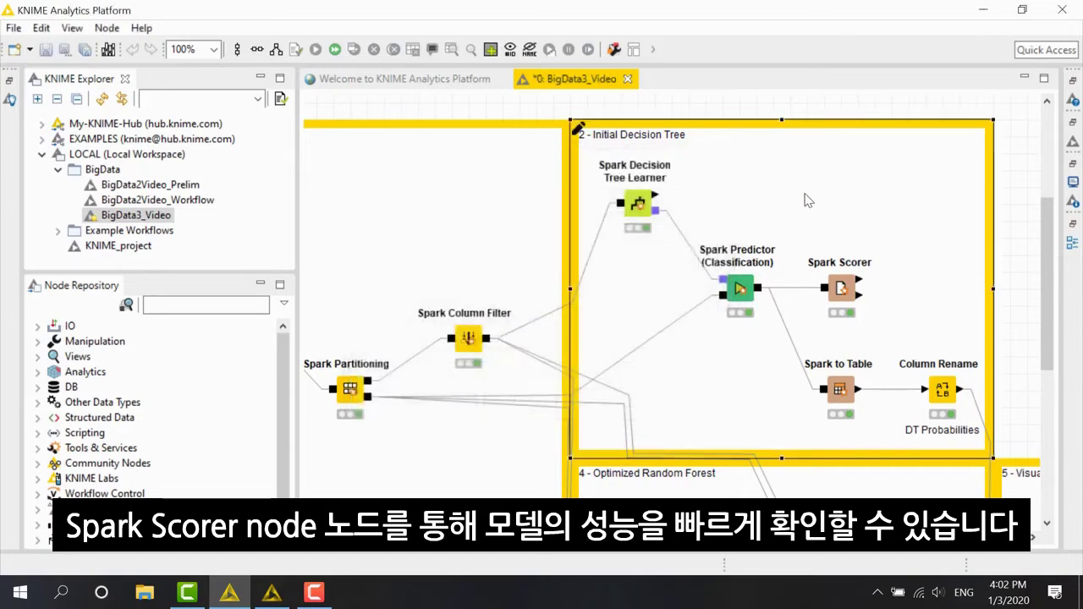
# Review the Spark Scorer node's column settings and view its confusion matrix for the initial decision tree.
pyautogui.doubleClick(853, 300)
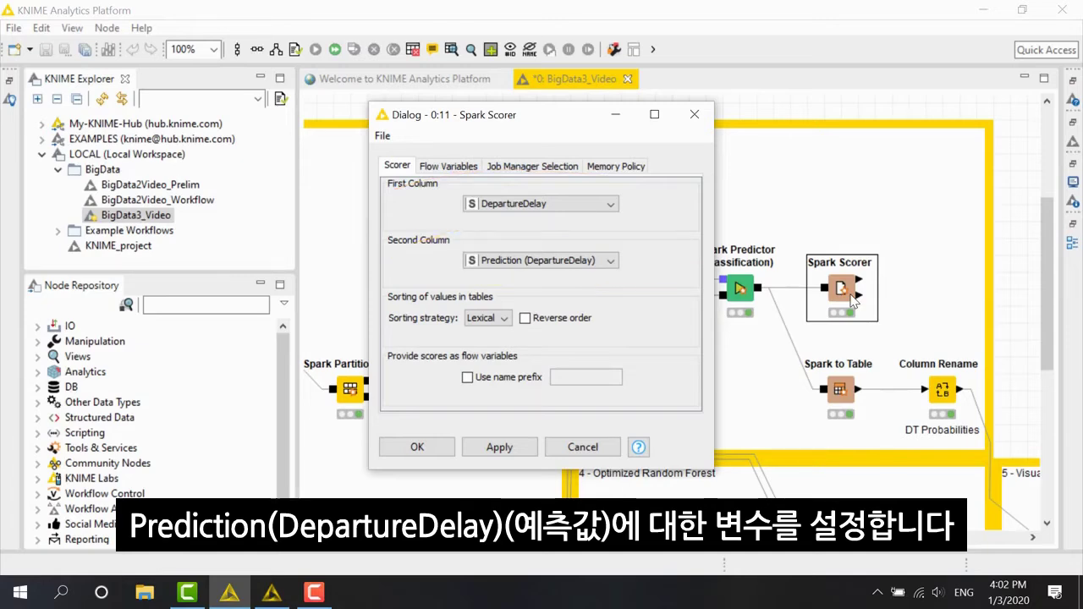
pyautogui.click(694, 115)
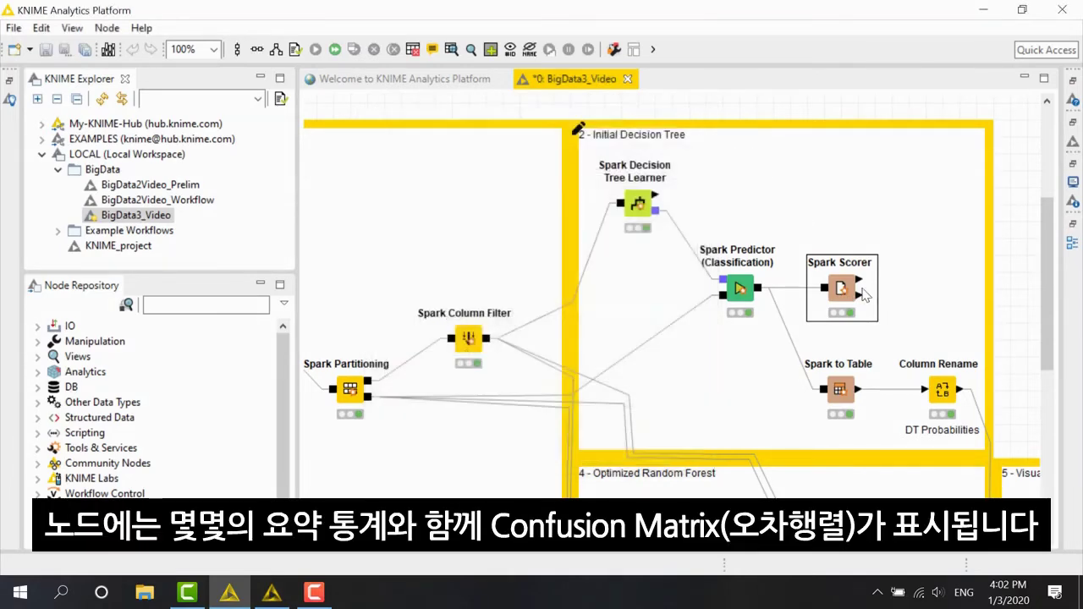
pyautogui.rightClick(863, 294)
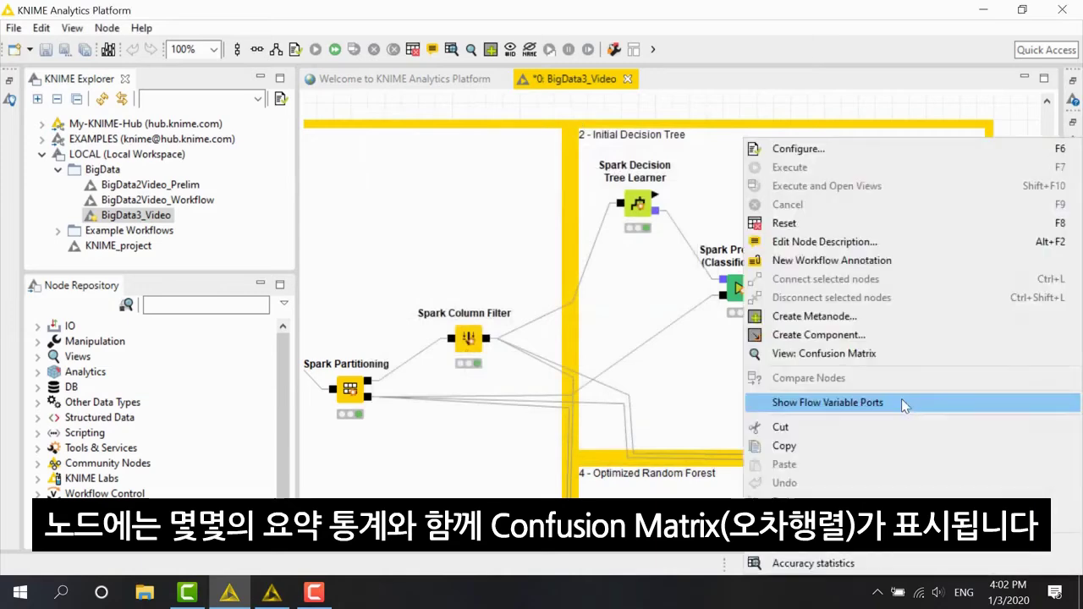
pyautogui.click(892, 359)
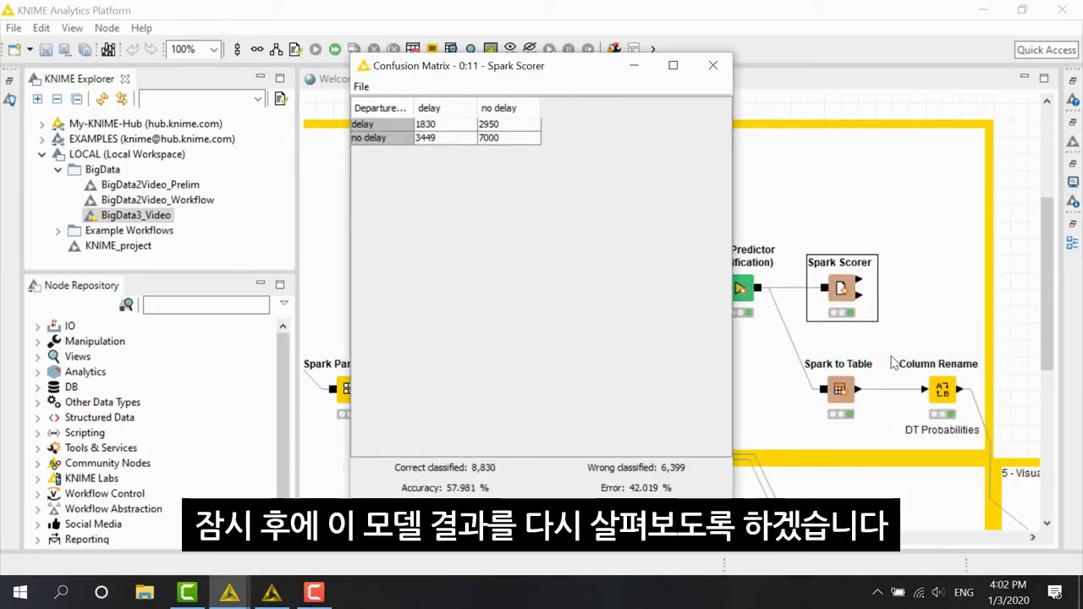
pyautogui.click(713, 65)
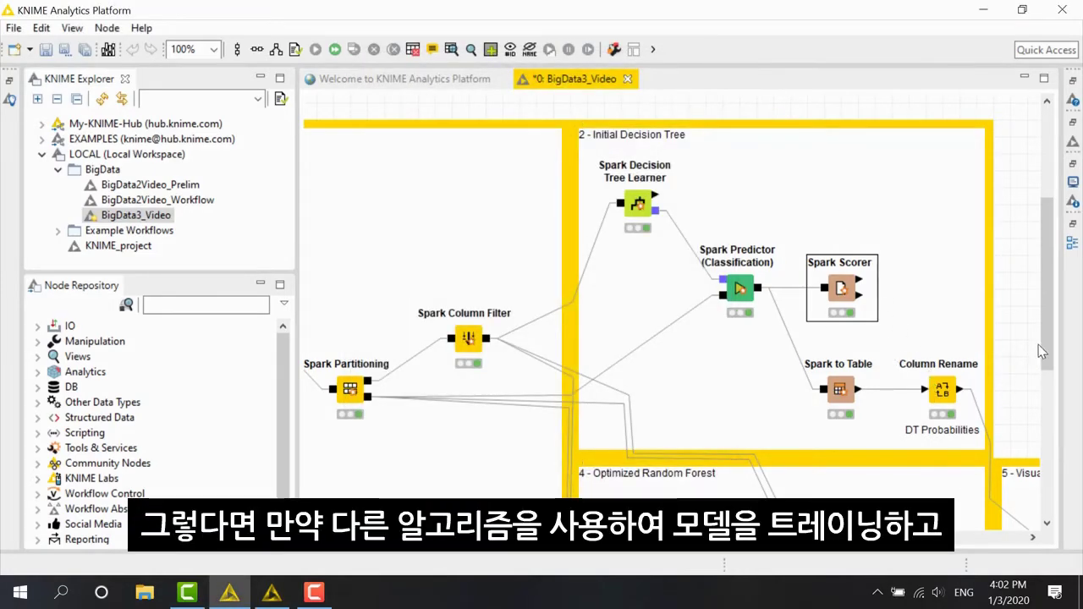
# Review the Parameter Optimization Loop Start node's TreeDepth range and the Loop End node's objective function settings.
pyautogui.moveTo(1042, 341); pyautogui.dragTo(1041, 484)
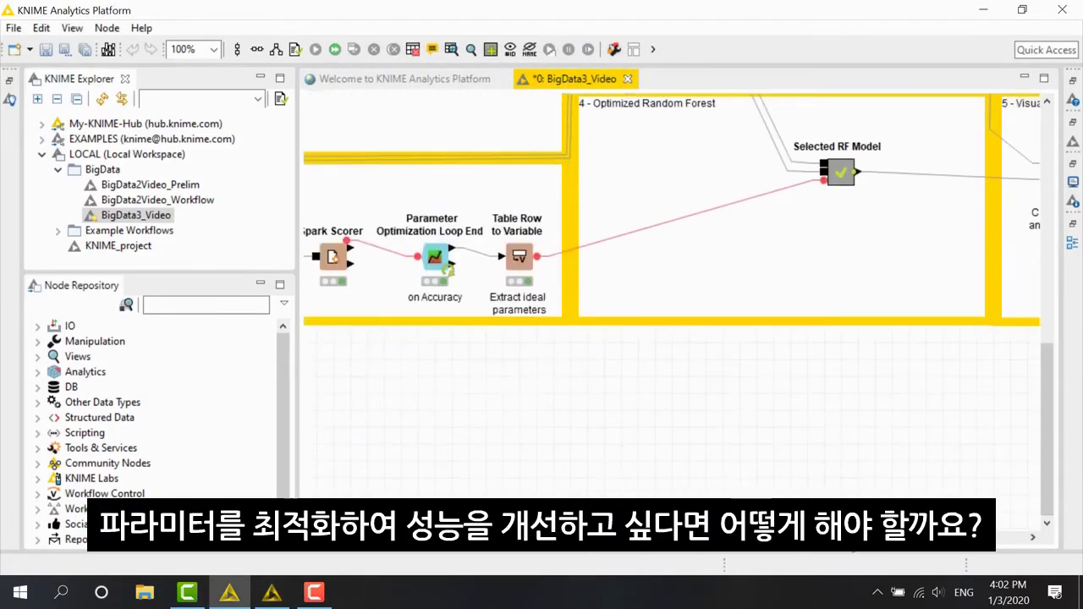
pyautogui.hscroll(-5, 673, 305)
pyautogui.hscroll(1, 703, 211)
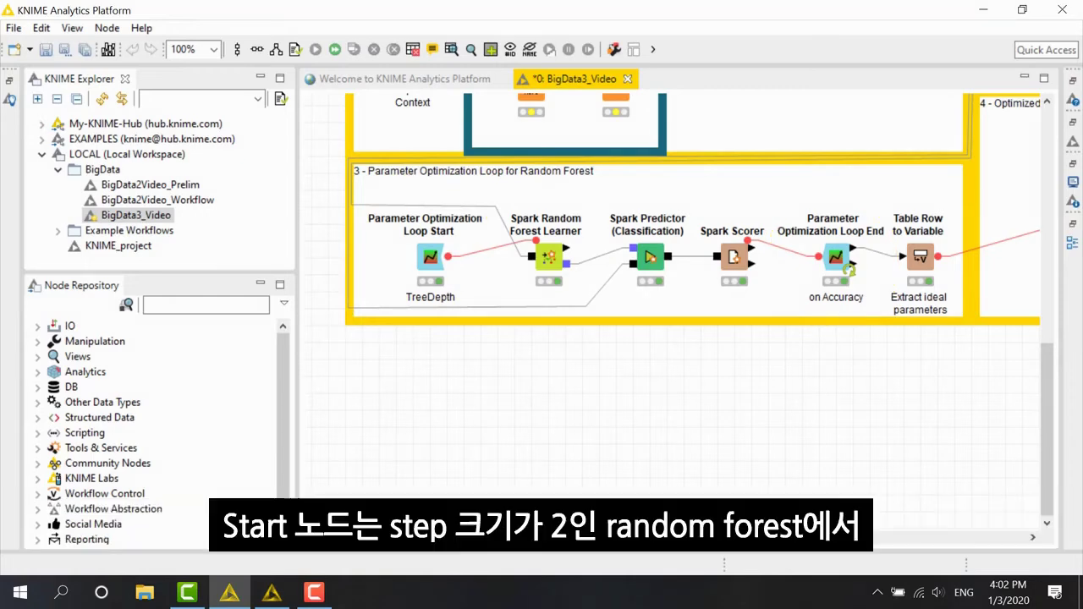
pyautogui.doubleClick(434, 255)
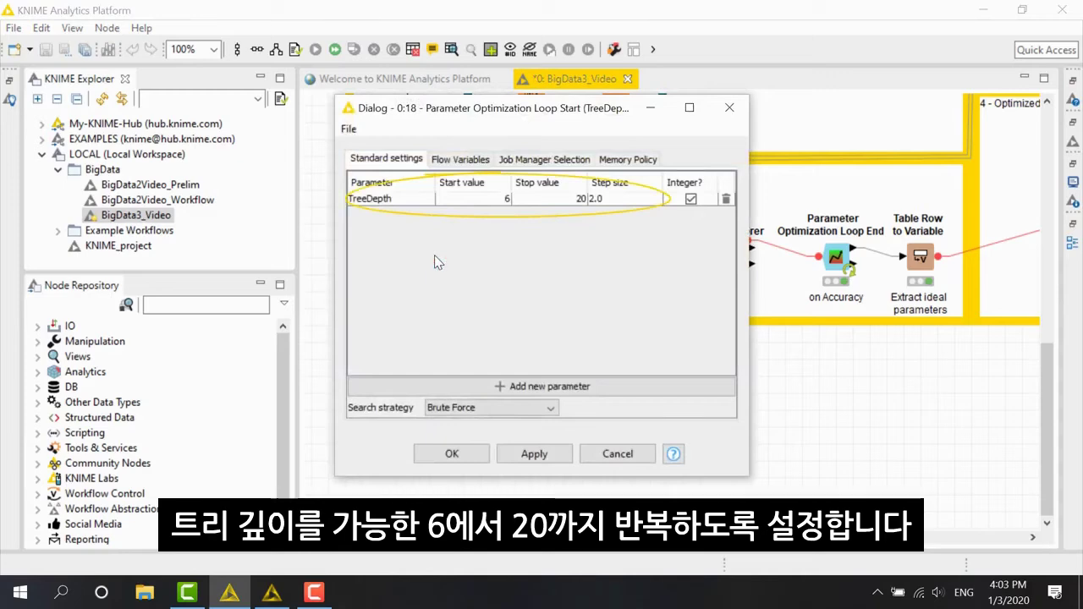
pyautogui.click(729, 108)
pyautogui.doubleClick(837, 258)
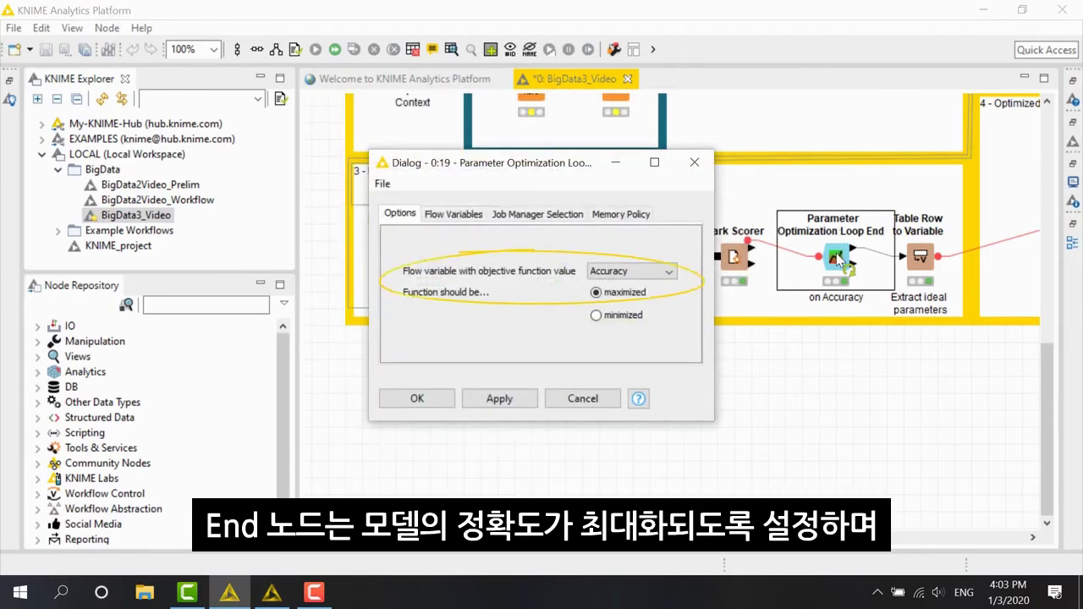
pyautogui.click(693, 161)
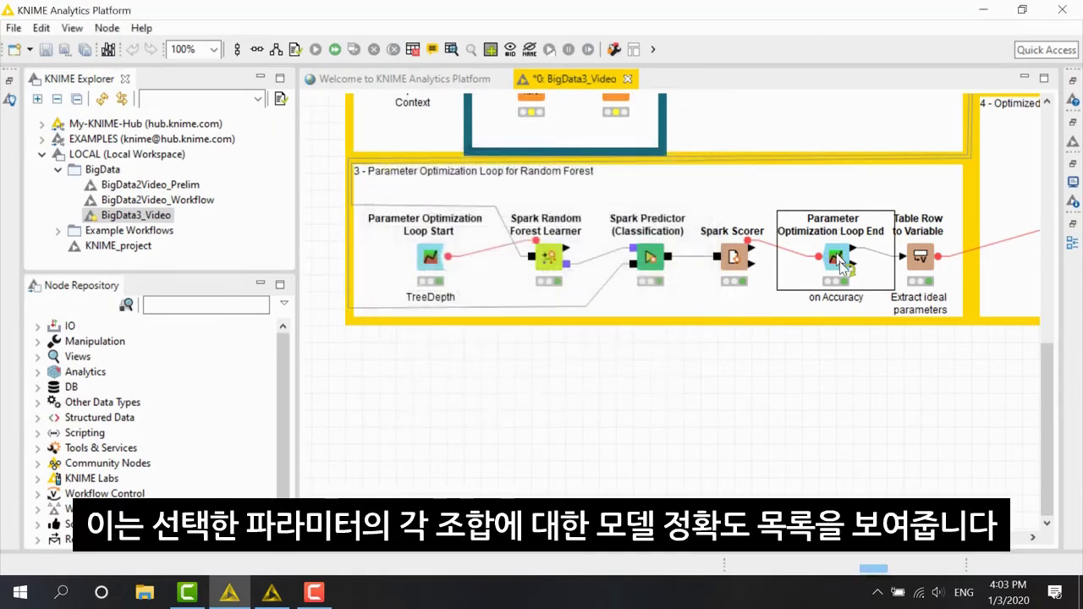
# View the All parameters output table of the Parameter Optimization Loop End node and close it.
pyautogui.rightClick(839, 262)
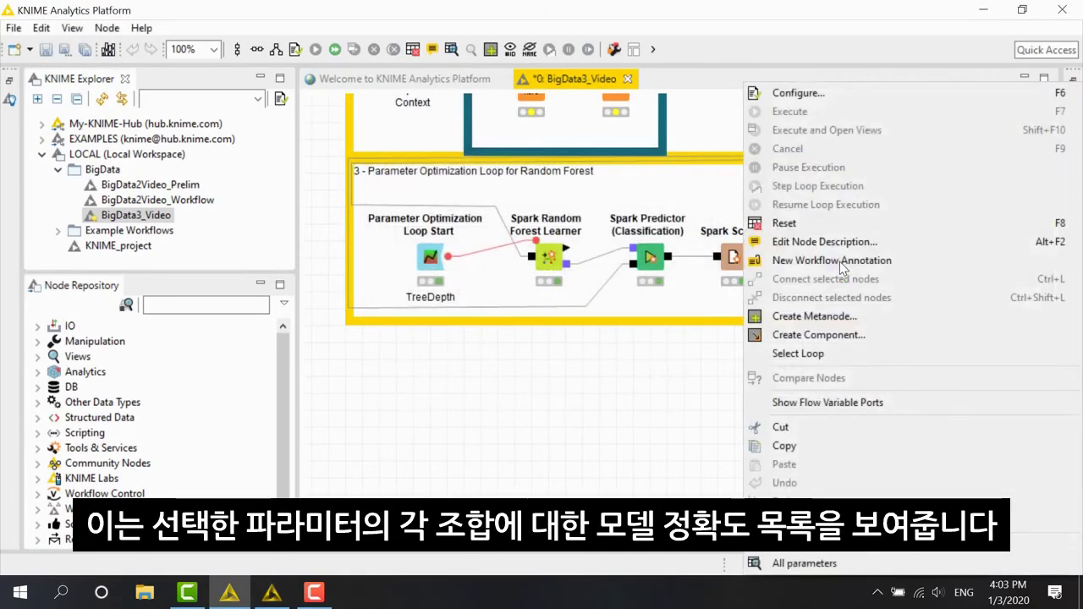
pyautogui.click(861, 572)
pyautogui.click(1060, 7)
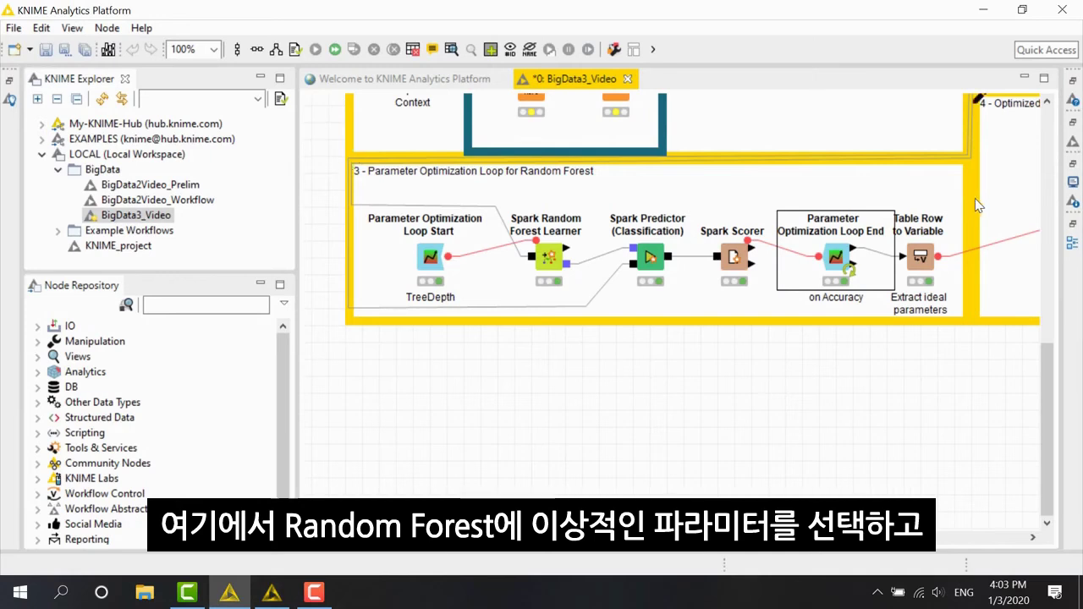
pyautogui.click(919, 407)
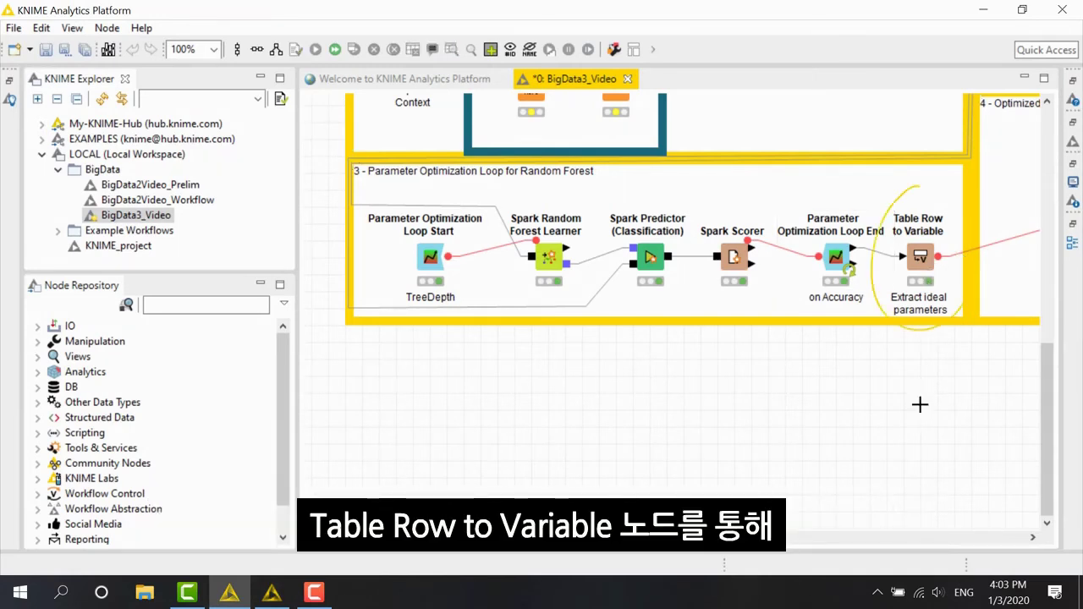
# Trace the workflow from Table Row to Variable through Selected RF Model to the Joiner and Binary Classification Inspector nodes.
pyautogui.hscroll(5, 906, 423)
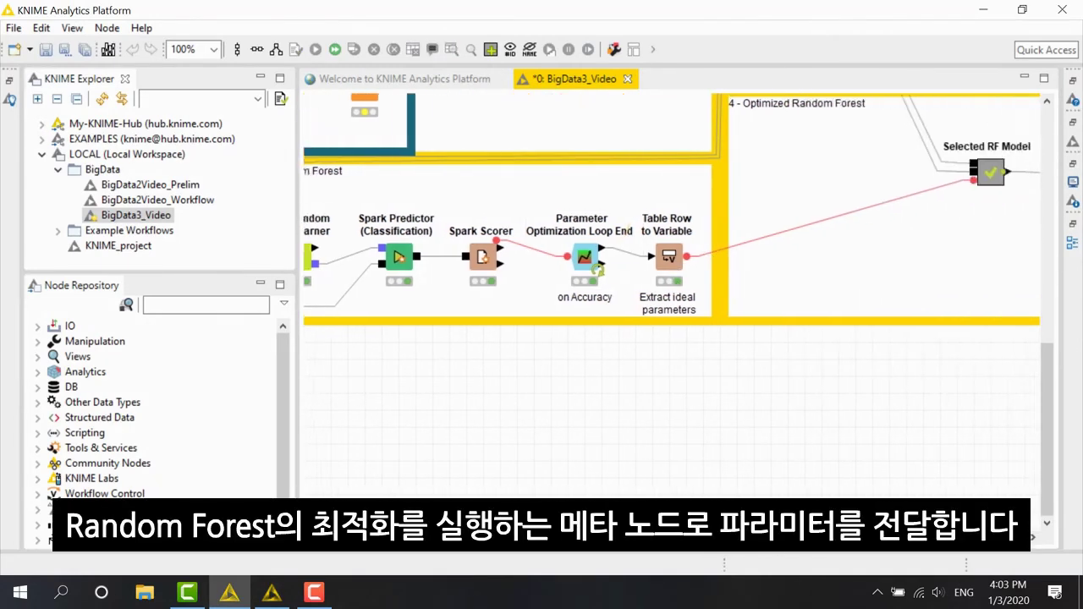
pyautogui.hscroll(4, 672, 205)
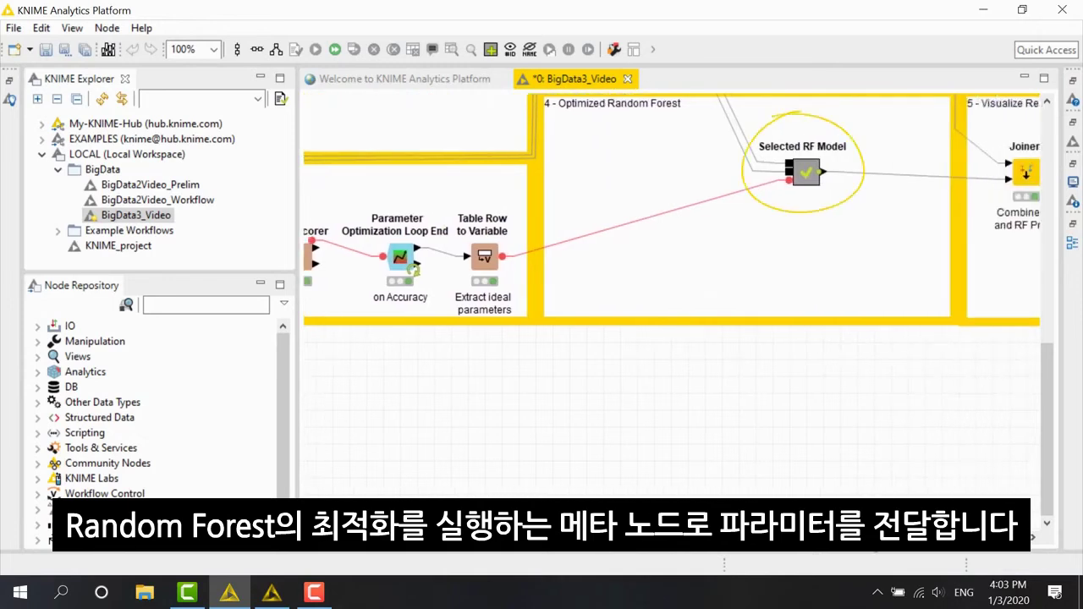
pyautogui.hscroll(5, 1063, 426)
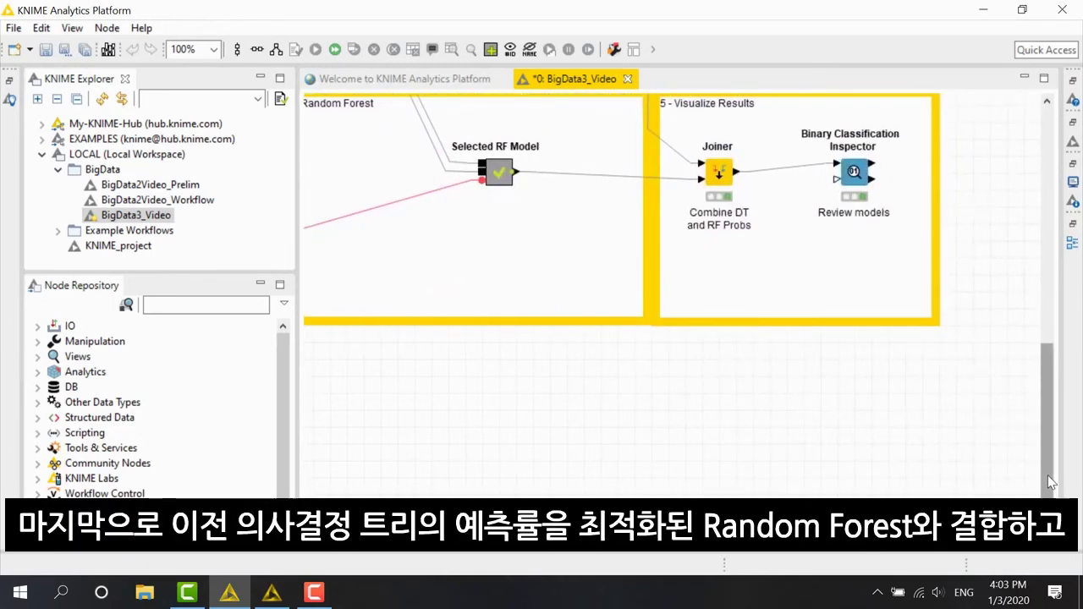
pyautogui.scroll(3, 1063, 425)
pyautogui.scroll(3, 1064, 426)
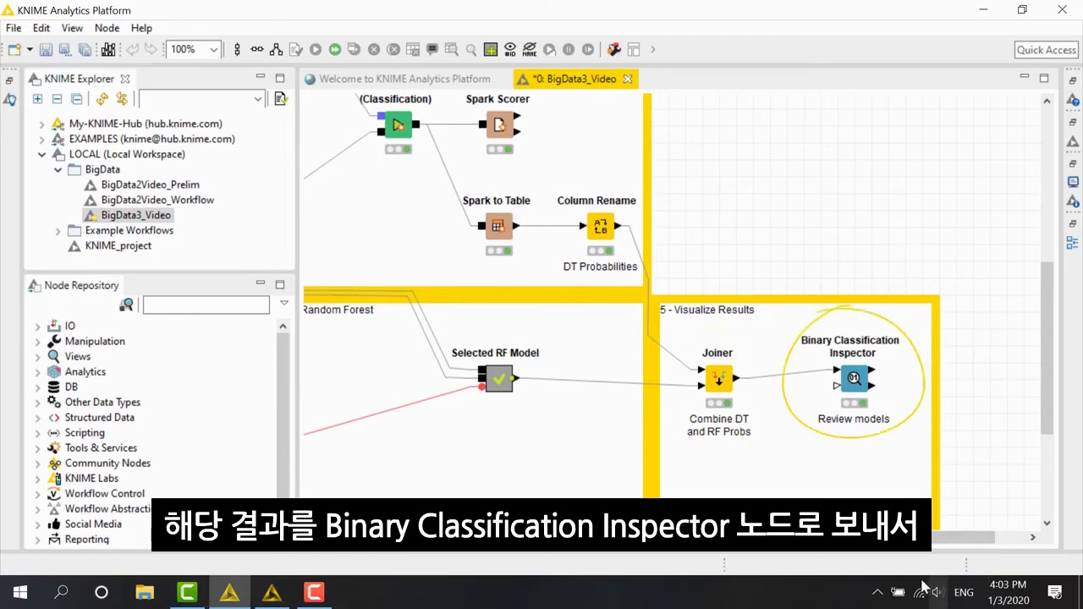
# Switch to the Binary Classification Inspector view and add Sensitivity to the displayed scoring metrics.
pyautogui.click(289, 602)
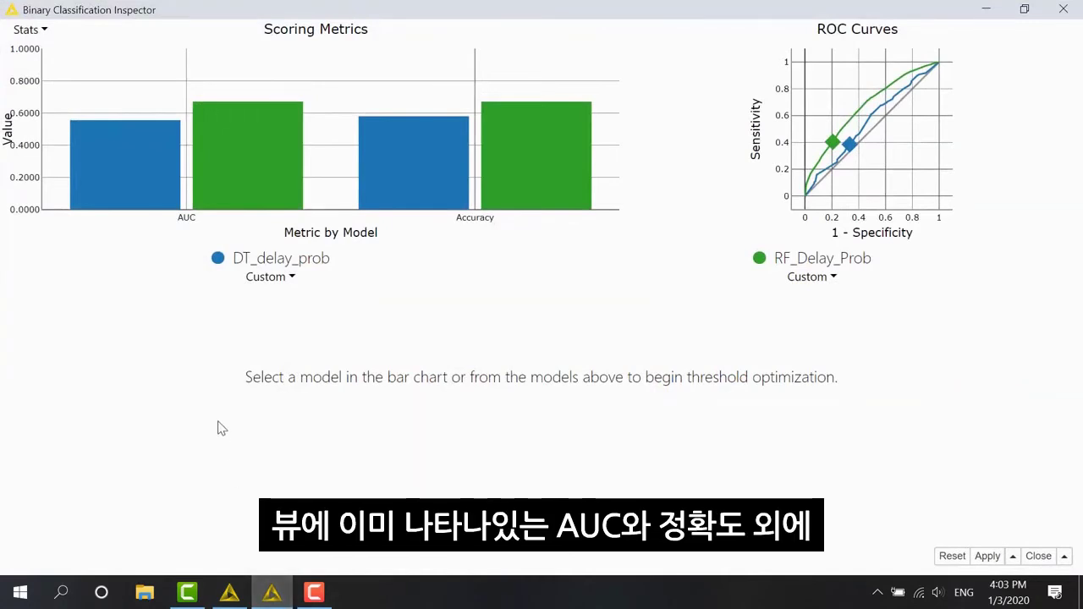
pyautogui.click(44, 35)
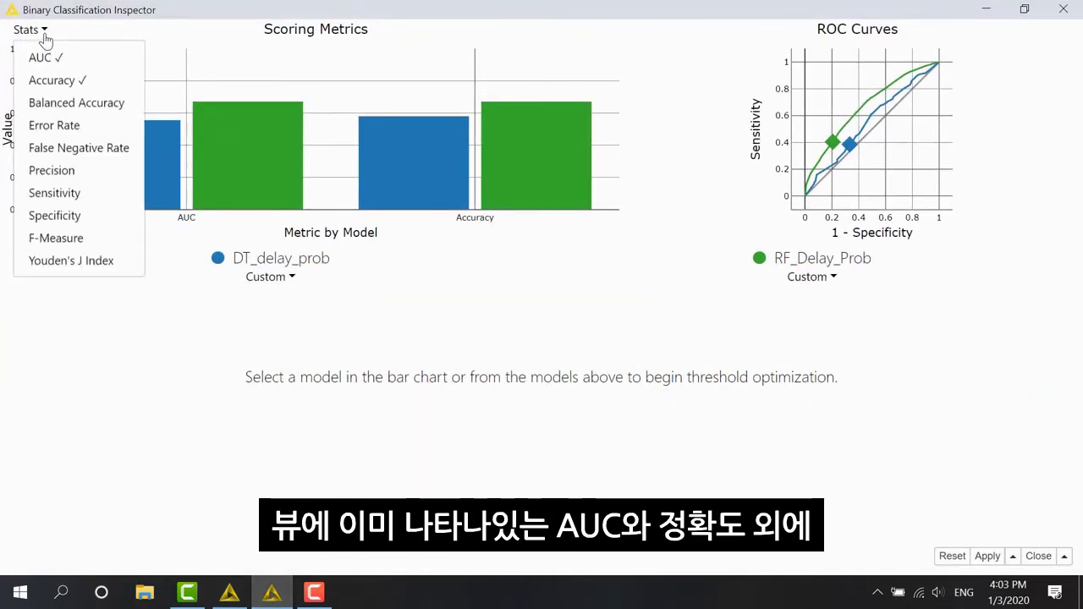
pyautogui.click(76, 193)
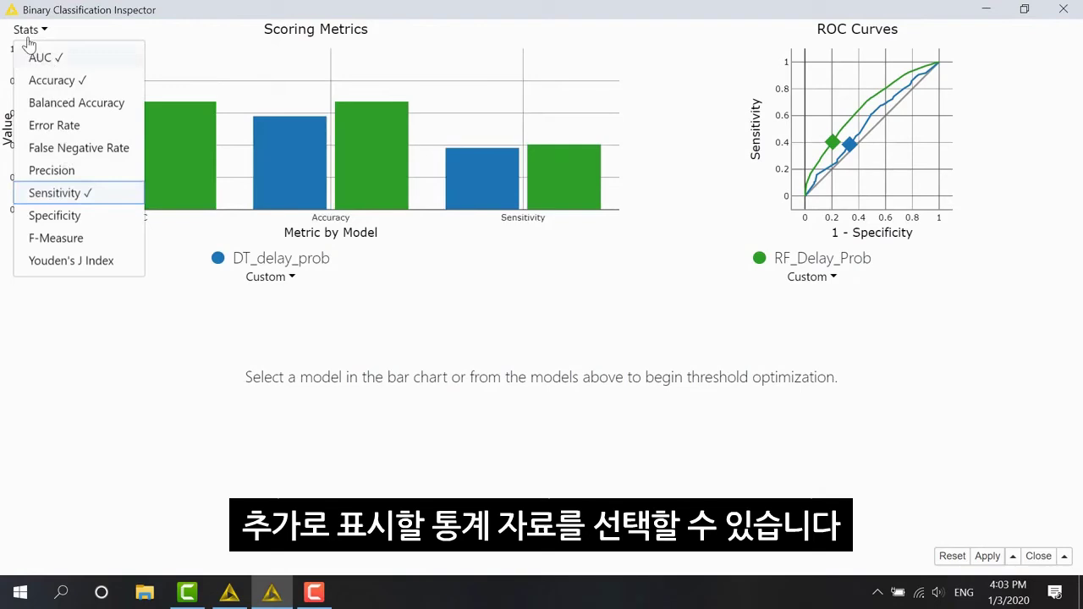
# Add Specificity to the scoring metrics compared for the two models.
pyautogui.click(76, 219)
pyautogui.click(190, 329)
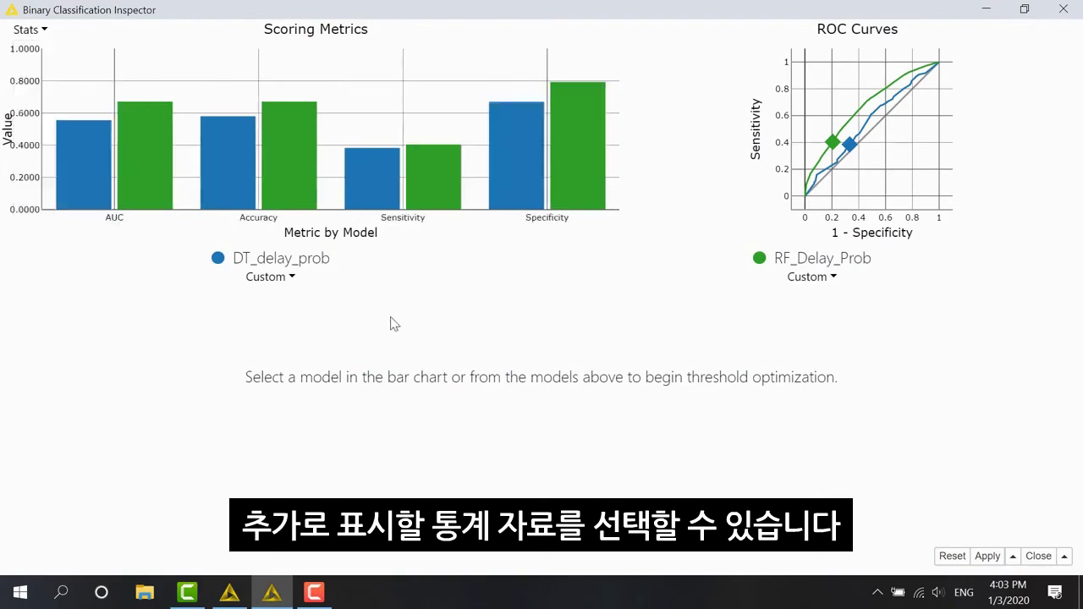
# Select the RF_Delay_Prob model, set its classification threshold to 0.485, and close the Binary Classification Inspector view.
pyautogui.click(794, 263)
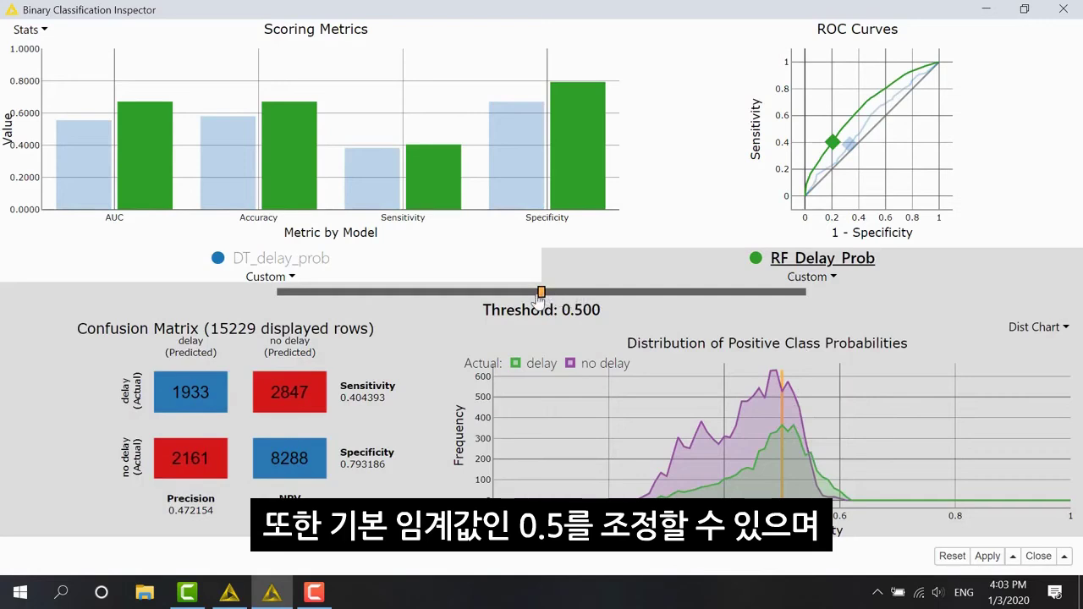
pyautogui.moveTo(539, 296)
pyautogui.mouseDown()
pyautogui.moveTo(450, 297)
pyautogui.moveTo(534, 297)
pyautogui.mouseUp()
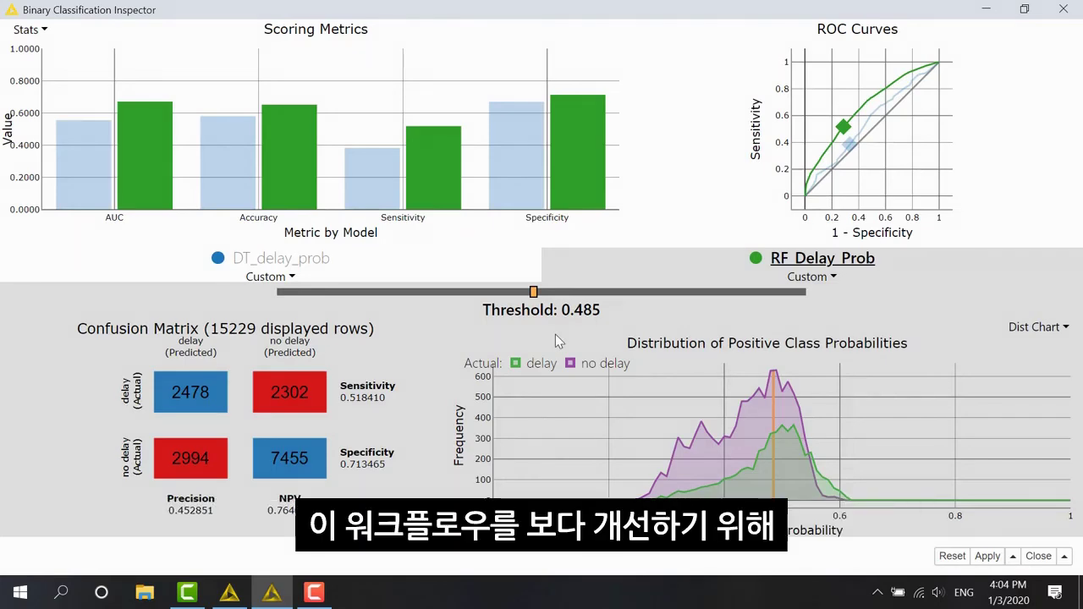
pyautogui.click(1063, 9)
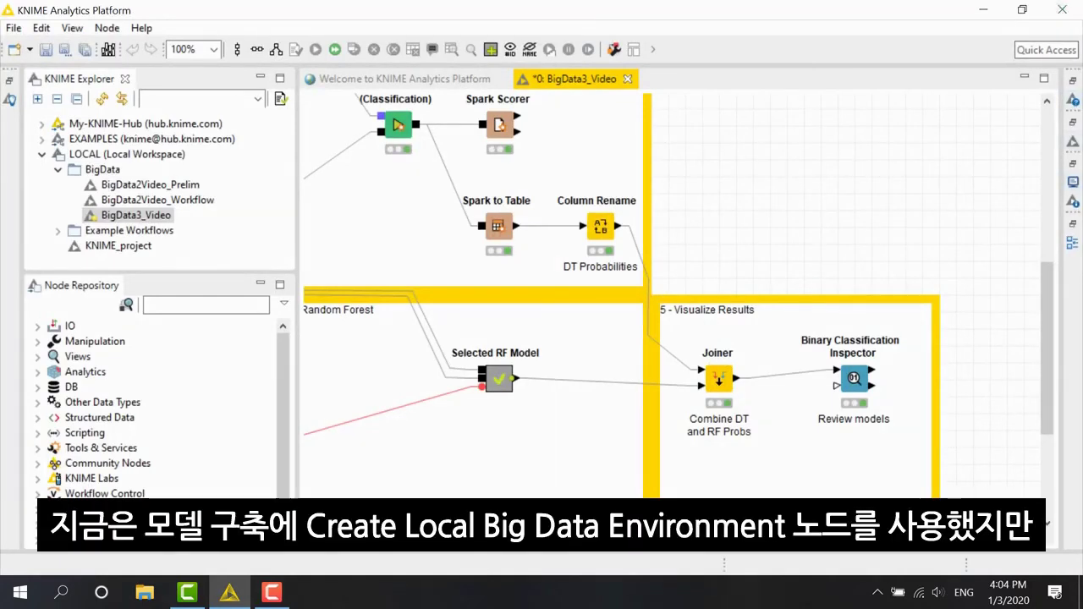
# Examine the Create Local Big Data Environment node and its cluster alternatives, HDFS Connection and Create Spark Context (Livy).
pyautogui.moveTo(922, 537); pyautogui.dragTo(657, 557)
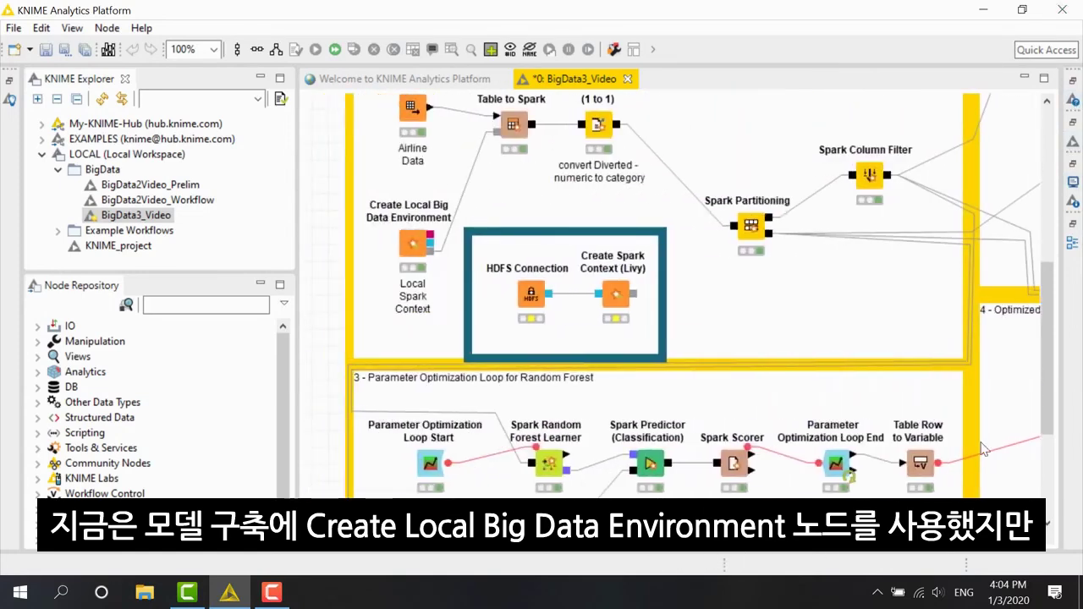
pyautogui.moveTo(1043, 410); pyautogui.dragTo(1060, 355)
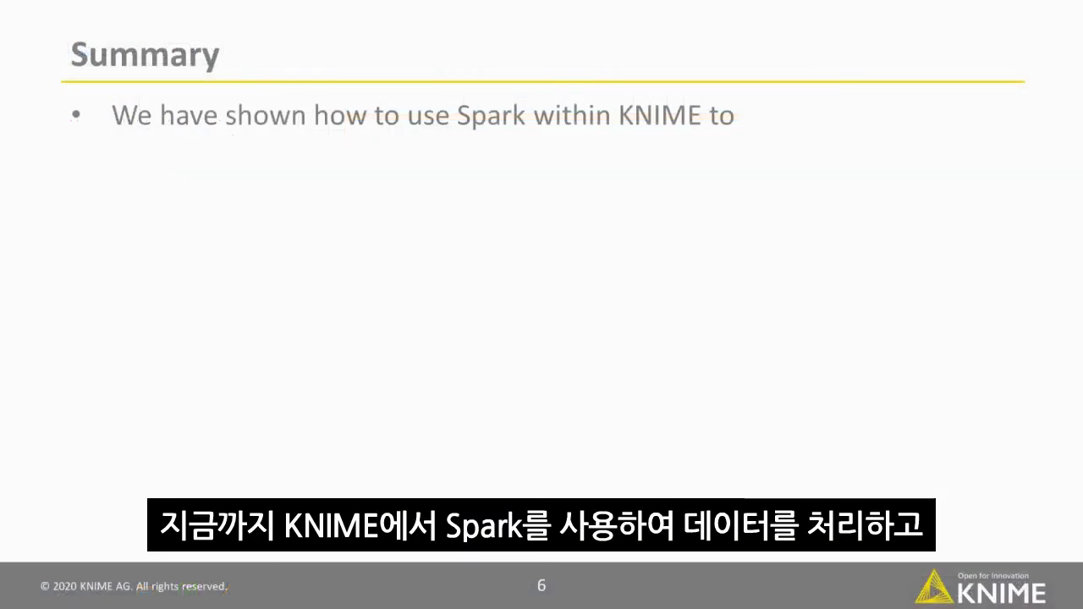
pyautogui.press('Right')
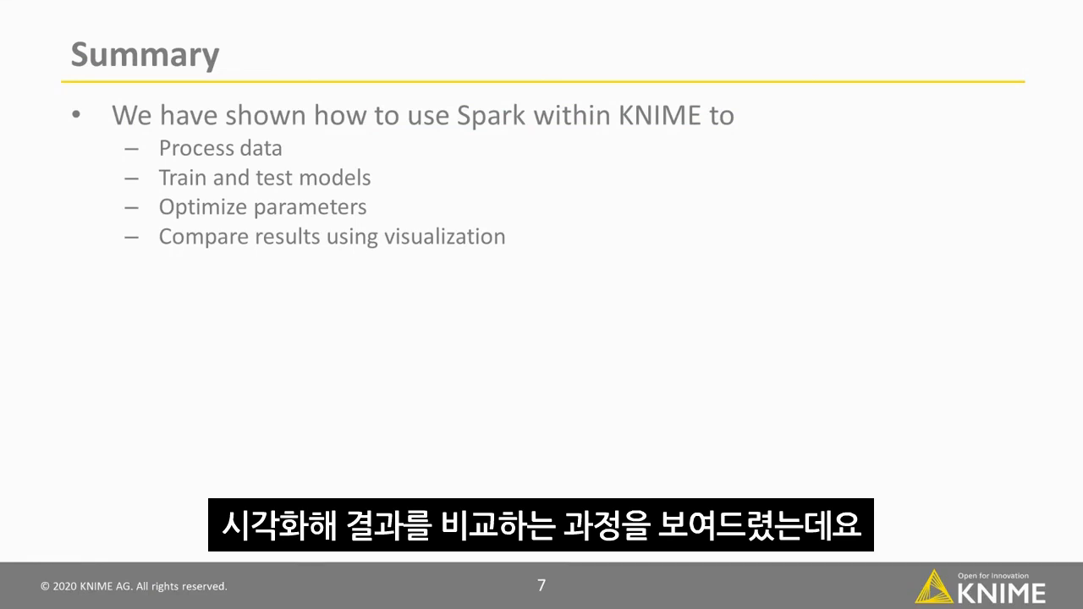
pyautogui.press('Right')
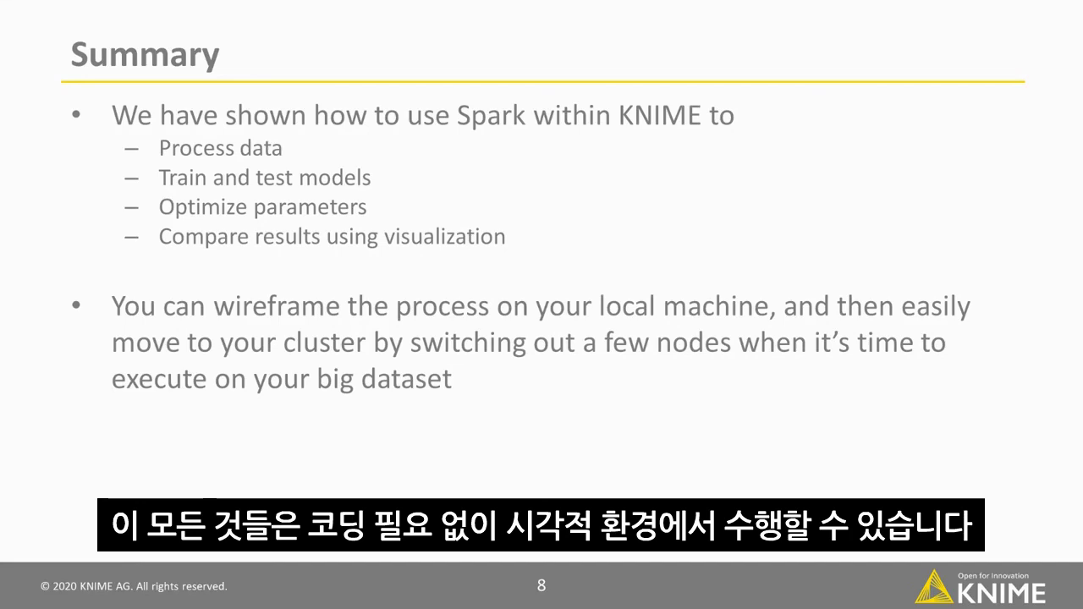
pyautogui.press('Right')
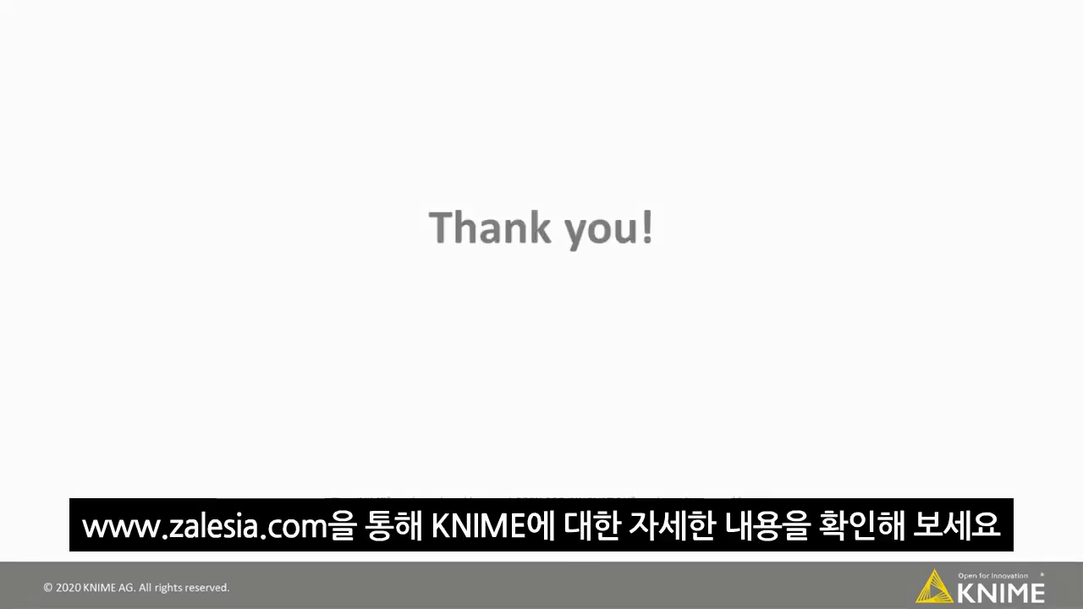